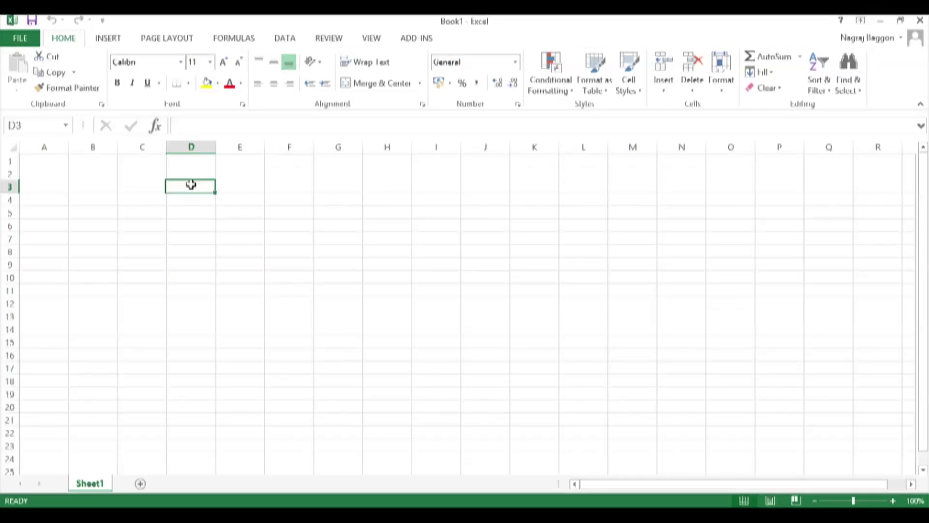
# - Enter the title MATHS - TABLES FOR REVISION STUDIES, the FACTOR label and factors 1 to 12 below
pyautogui.write('MATHS ')
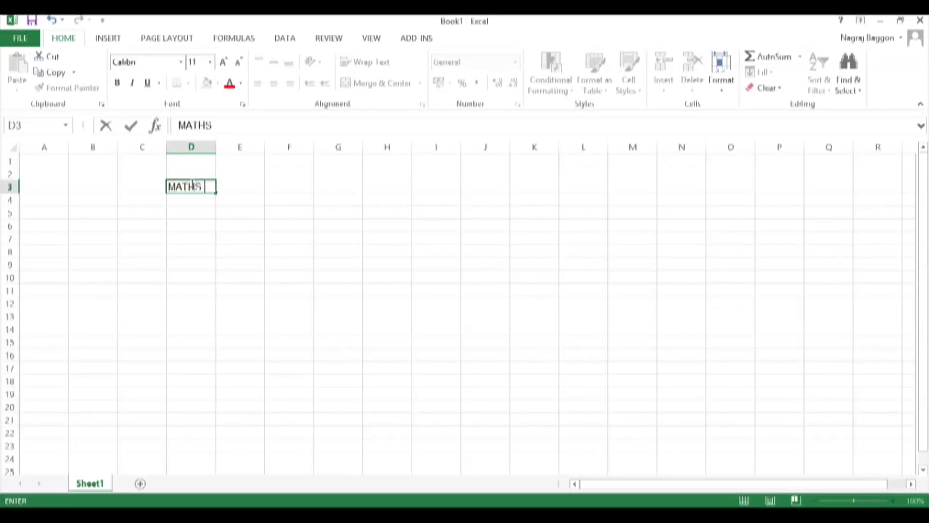
pyautogui.write('- TABLES FOR')
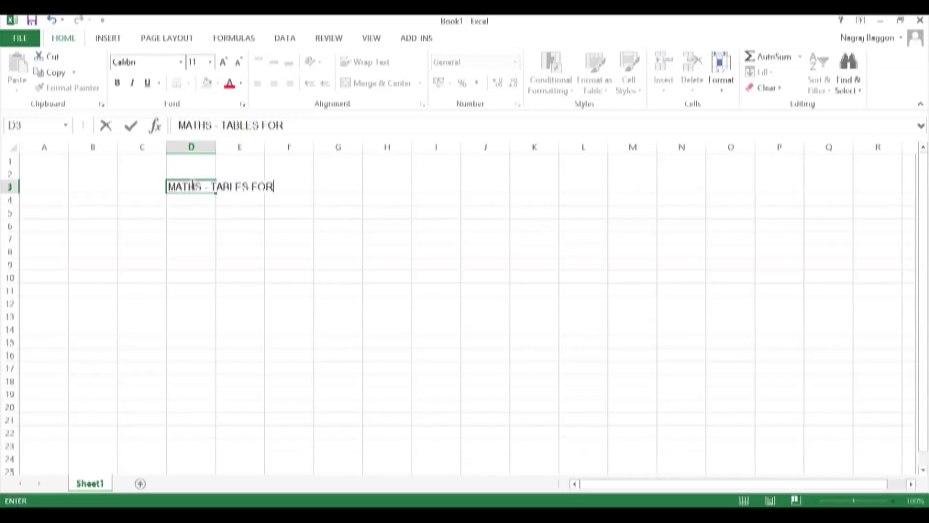
pyautogui.write(' REVISION STUDIES')
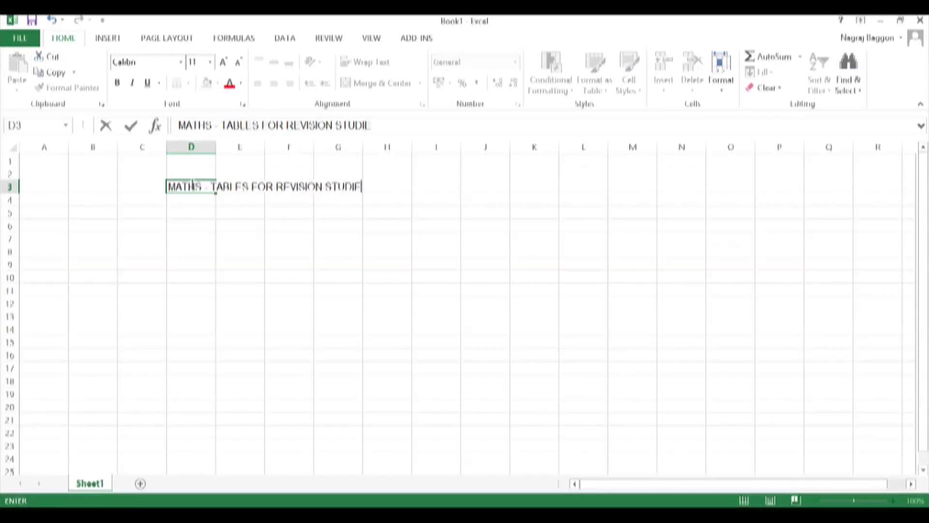
pyautogui.press('Return')
pyautogui.write('FACT')
pyautogui.write('1')
pyautogui.press('Return')
pyautogui.write('2')
pyautogui.press('Return')
pyautogui.write('3')
pyautogui.press('Up')
pyautogui.press('Up')
pyautogui.hotkey('shift', 'Down')
pyautogui.hotkey('shift', 'Down')
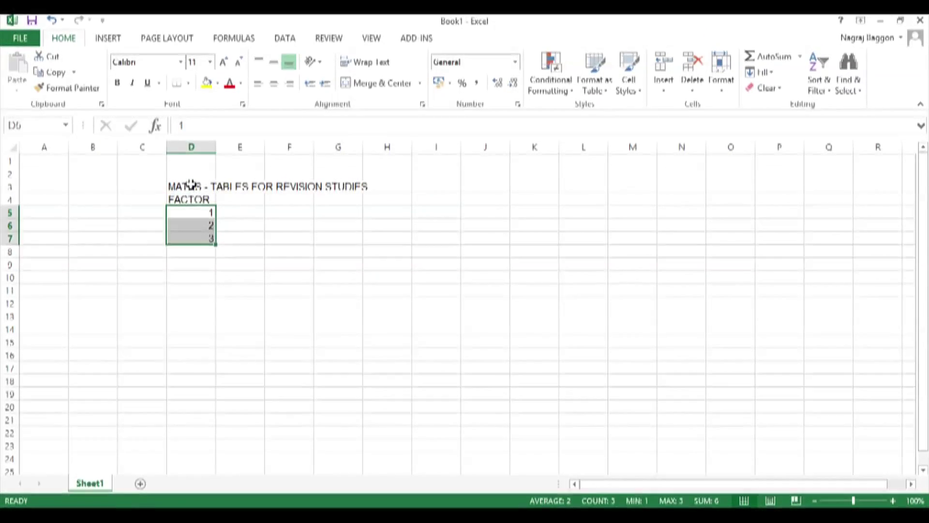
pyautogui.moveTo(216, 245); pyautogui.dragTo(208, 356)
# - Add the headers No. 1 to No. 3 in row 4 and extend them across the row
pyautogui.click(228, 199)
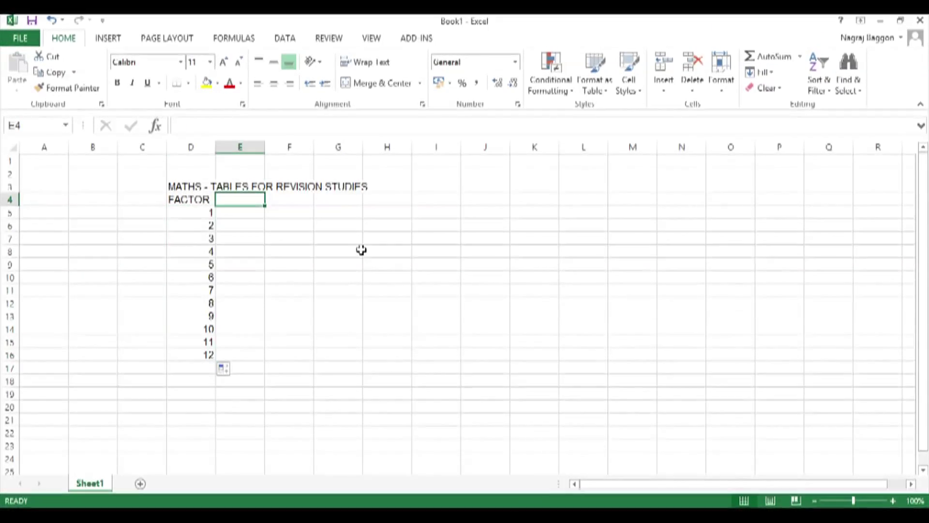
pyautogui.write('No 1')
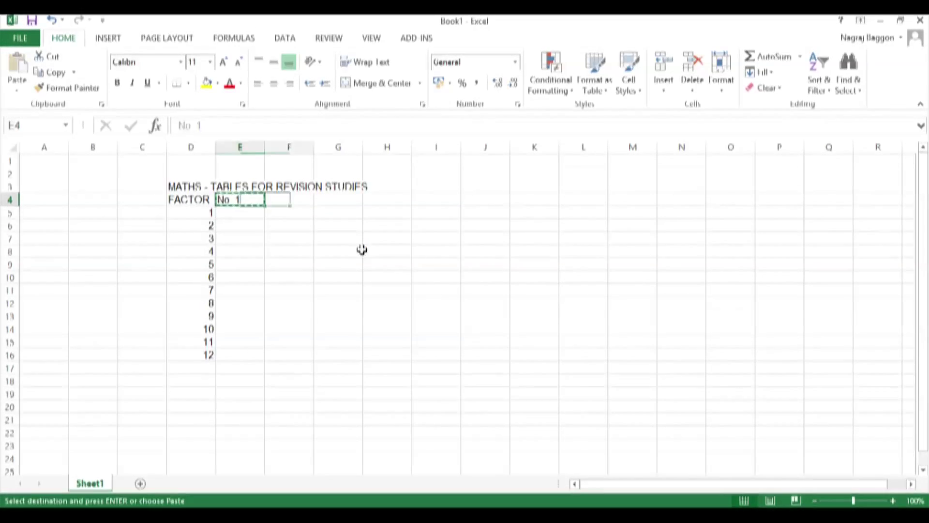
pyautogui.hotkey('ctrl', 'v')
pyautogui.click(215, 127)
pyautogui.press('BackSpace')
pyautogui.write('3')
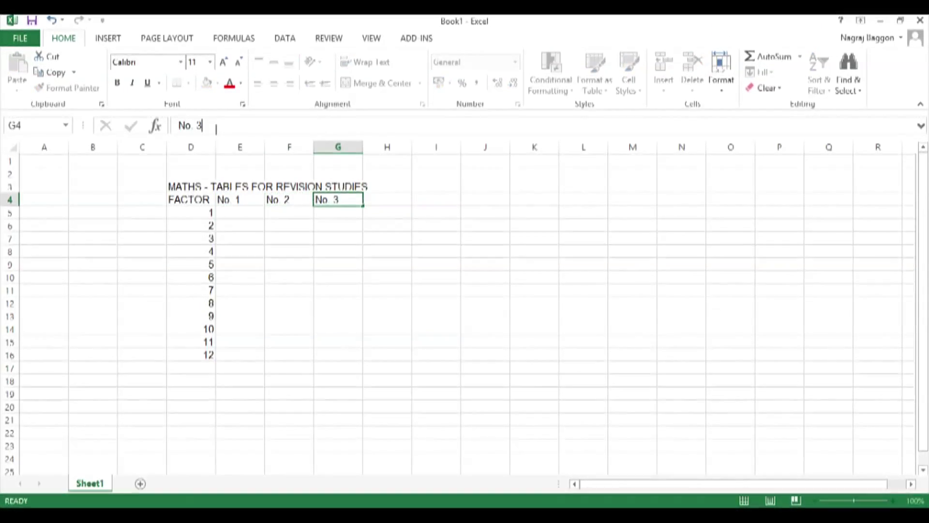
pyautogui.click(240, 199)
pyautogui.moveTo(240, 200); pyautogui.dragTo(803, 203)
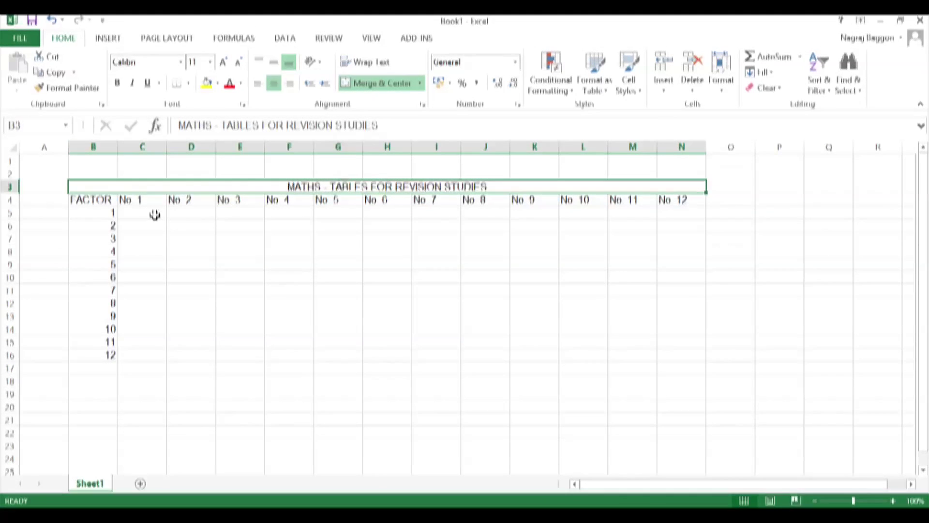
# - Replace the row-4 headers with 1, 2, 3 in C4:E4 and extend the series to 12 in N4
pyautogui.click(142, 201)
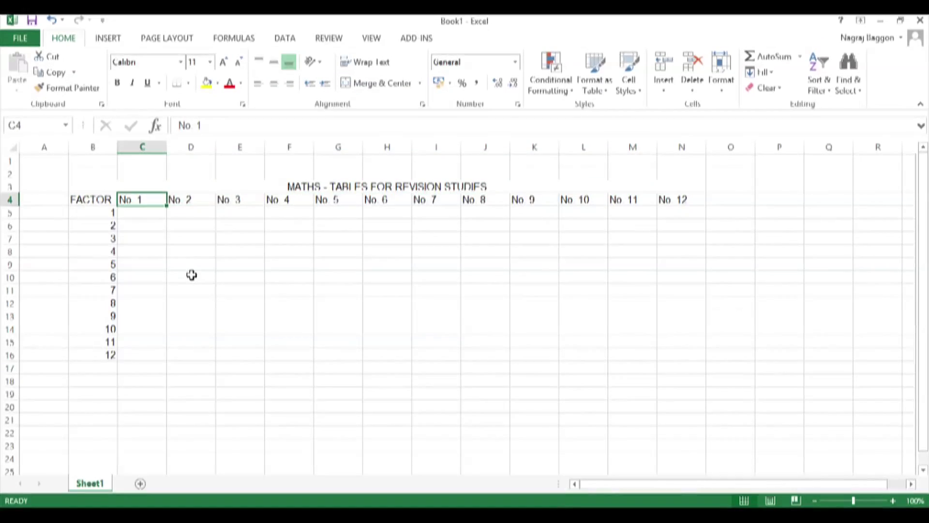
pyautogui.write('1')
pyautogui.press('Tab')
pyautogui.write('2')
pyautogui.press('Tab')
pyautogui.write('3')
pyautogui.press('Left')
pyautogui.press('Left')
pyautogui.hotkey('shift', 'Right')
pyautogui.hotkey('shift', 'Right')
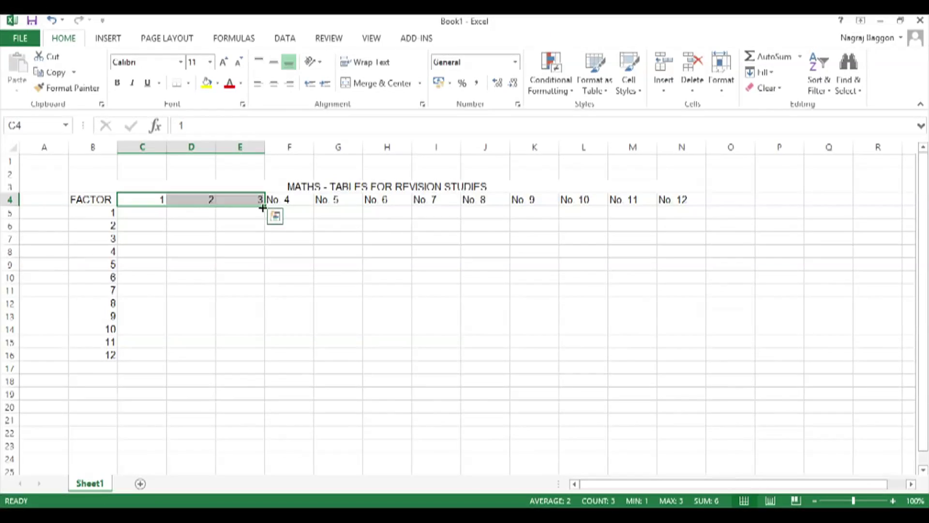
pyautogui.moveTo(265, 205); pyautogui.dragTo(688, 209)
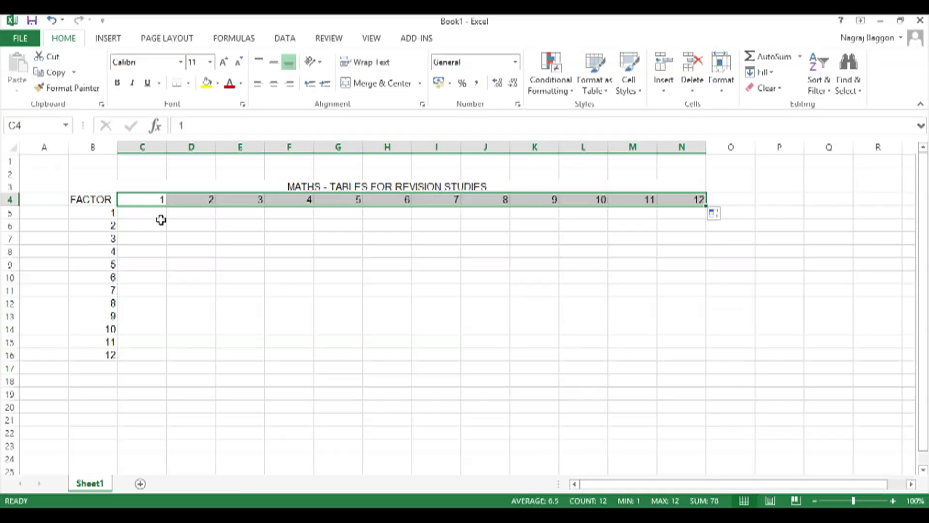
# - Enter =B5*$C$4 in C5 and fill it down to row 16, giving 1 to 12
pyautogui.click(126, 216)
pyautogui.write('=B5*C4')
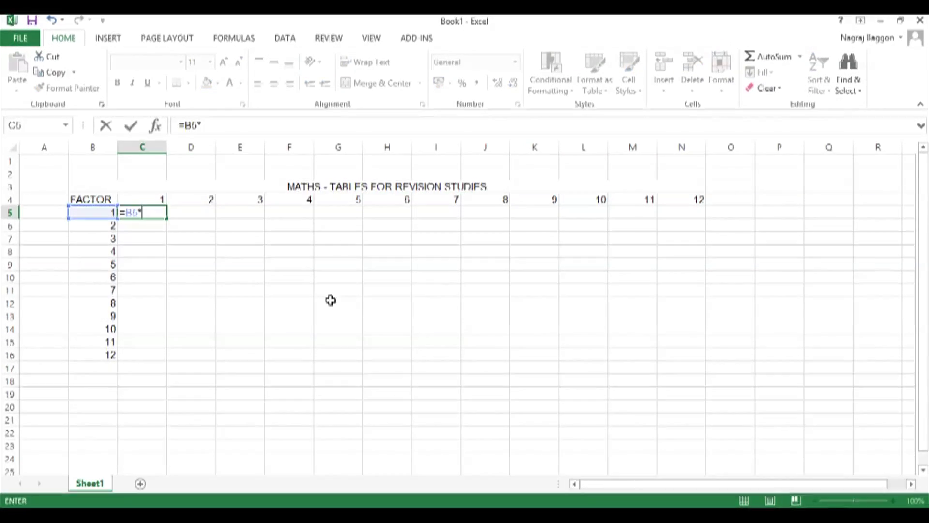
pyautogui.press('Return')
pyautogui.press('Up')
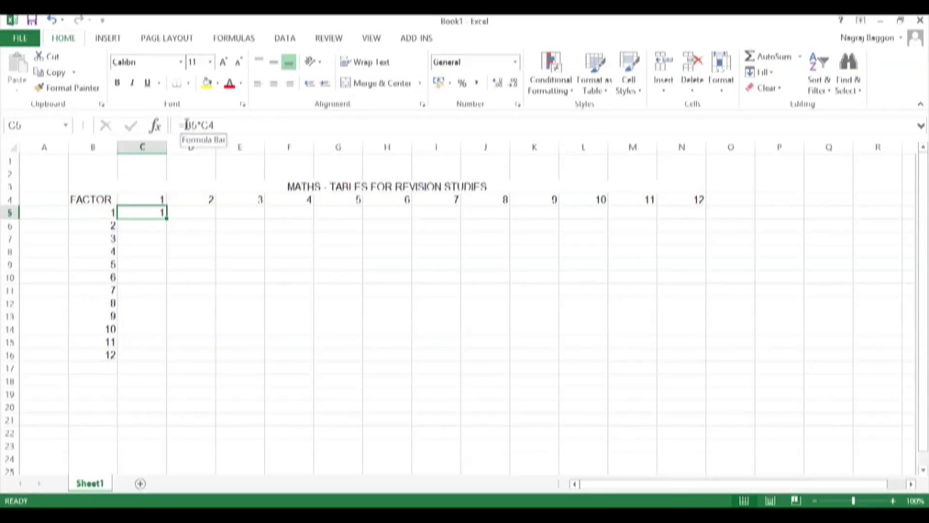
pyautogui.click(203, 124)
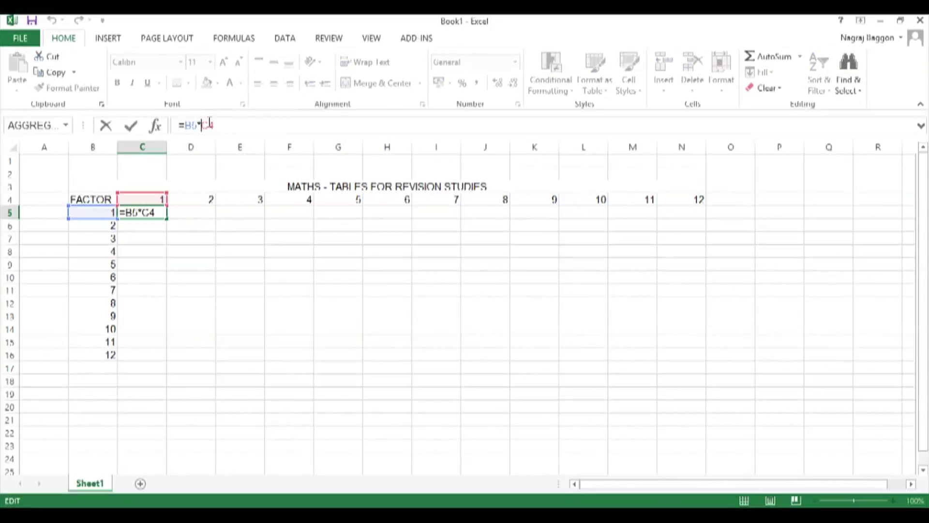
pyautogui.doubleClick(210, 124)
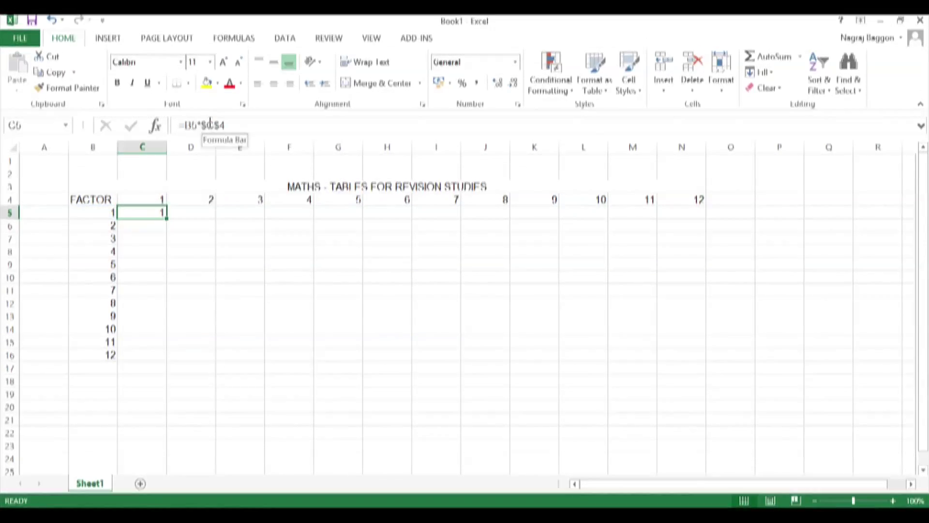
pyautogui.doubleClick(166, 219)
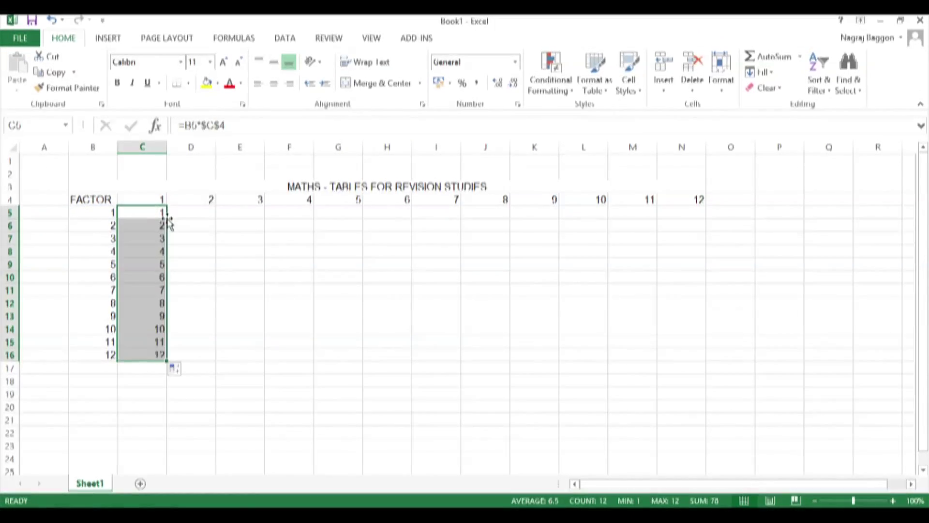
pyautogui.moveTo(189, 212); pyautogui.dragTo(190, 223)
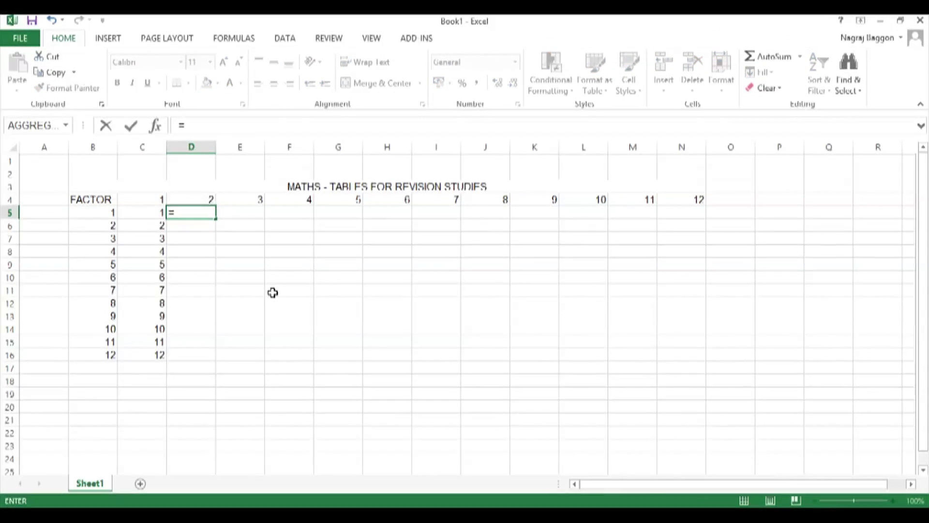
# - Enter =B5*$D$4 in D5 and fill it down to D16, showing 2 to 24
pyautogui.write('D4')
pyautogui.press('Return')
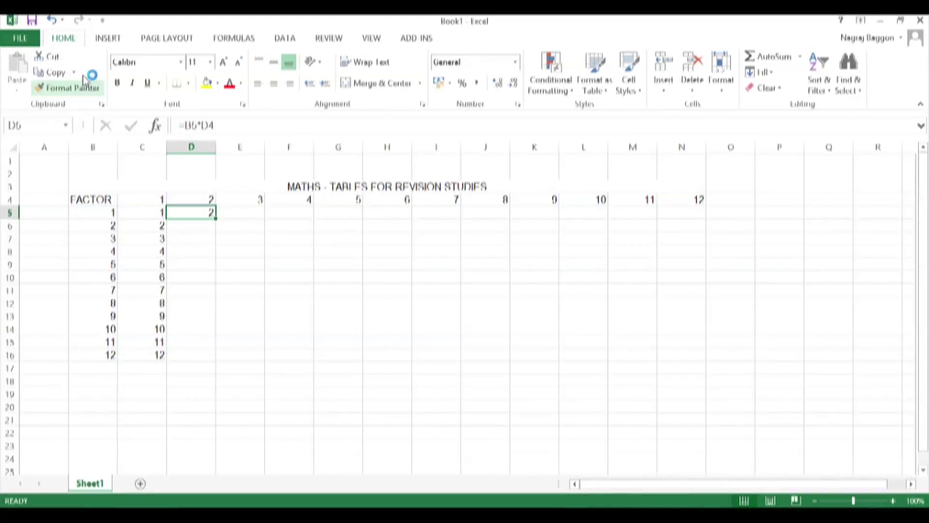
pyautogui.click(268, 129)
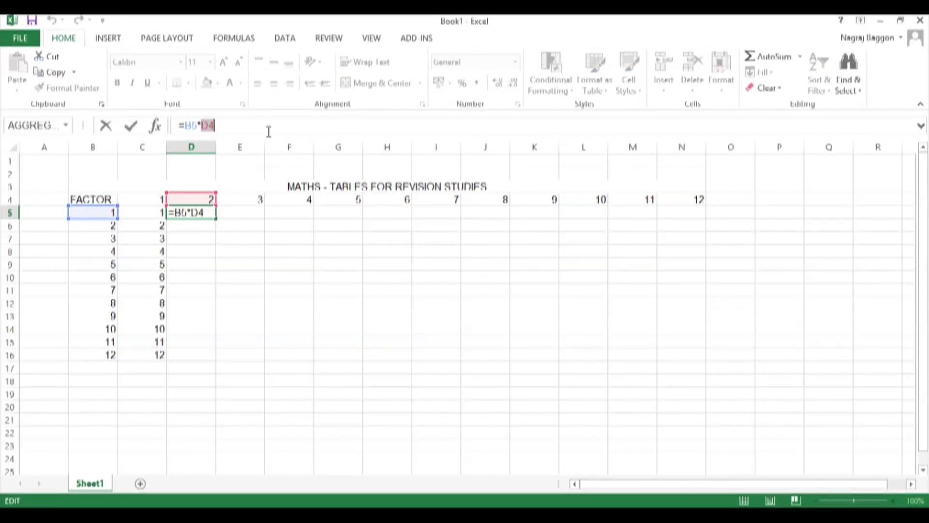
pyautogui.press('F4')
pyautogui.press('Return')
pyautogui.press('Up')
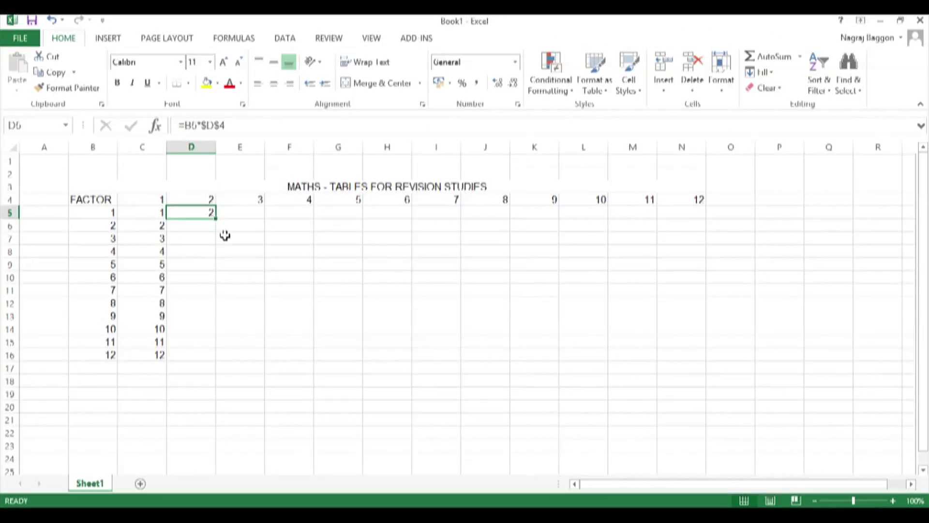
pyautogui.moveTo(216, 218); pyautogui.dragTo(221, 365)
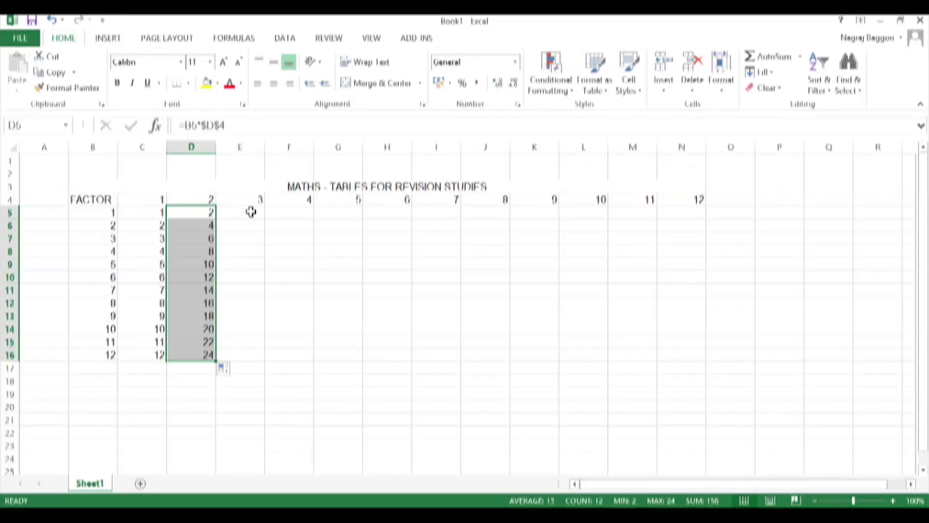
pyautogui.click(250, 212)
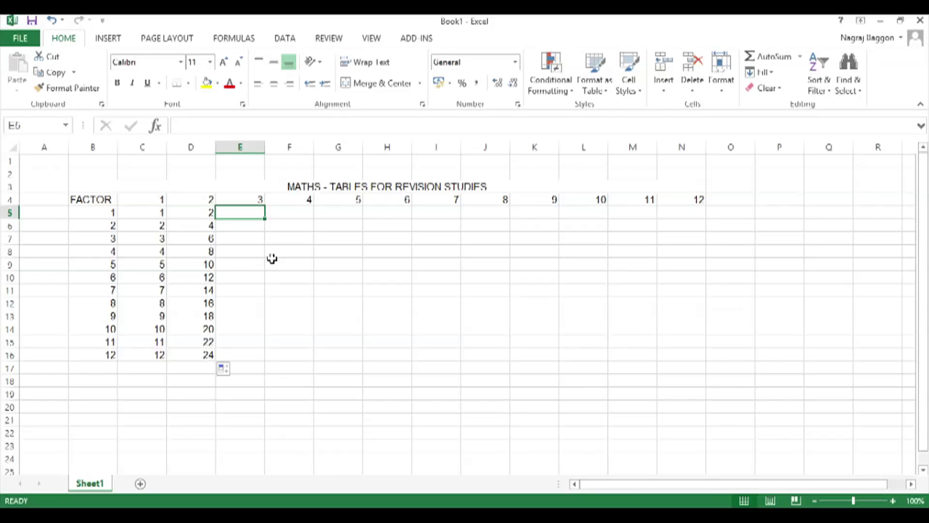
# - Build the multiplication formula in E5 by pointing at factor B5 and the header cell
pyautogui.write('=')
pyautogui.press('Left')
pyautogui.press('Left')
pyautogui.press('Left')
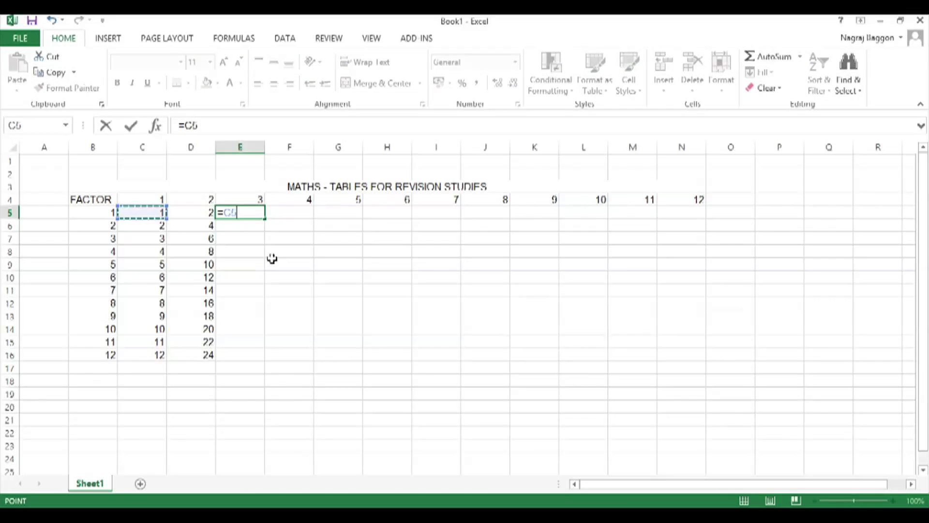
pyautogui.write('*')
pyautogui.press('Up')
pyautogui.hotkey('ctrl', 'Return')
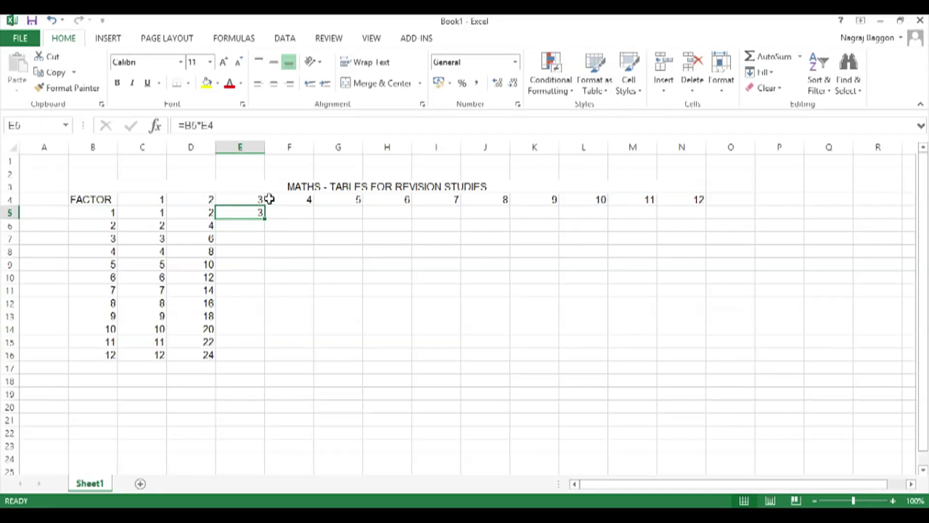
pyautogui.click(201, 126)
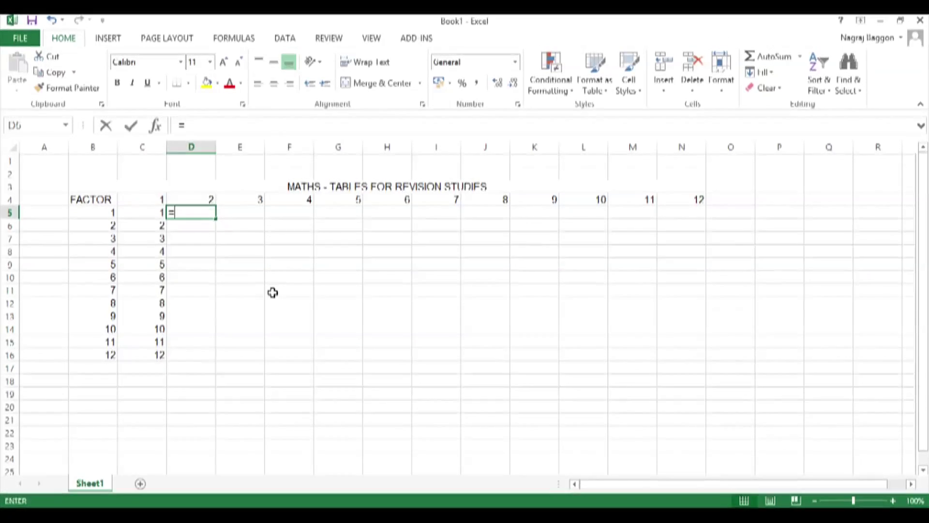
pyautogui.write('=')
pyautogui.press('Left')
pyautogui.press('Left')
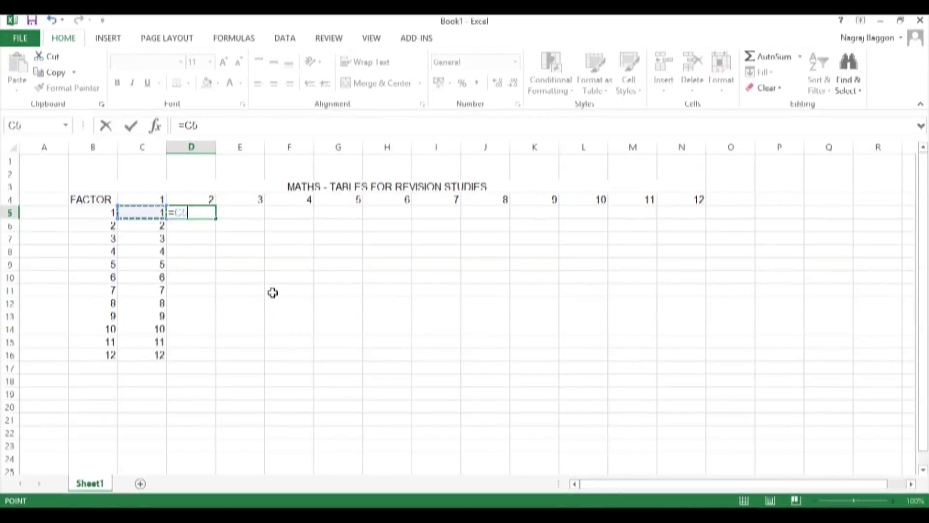
pyautogui.write('*')
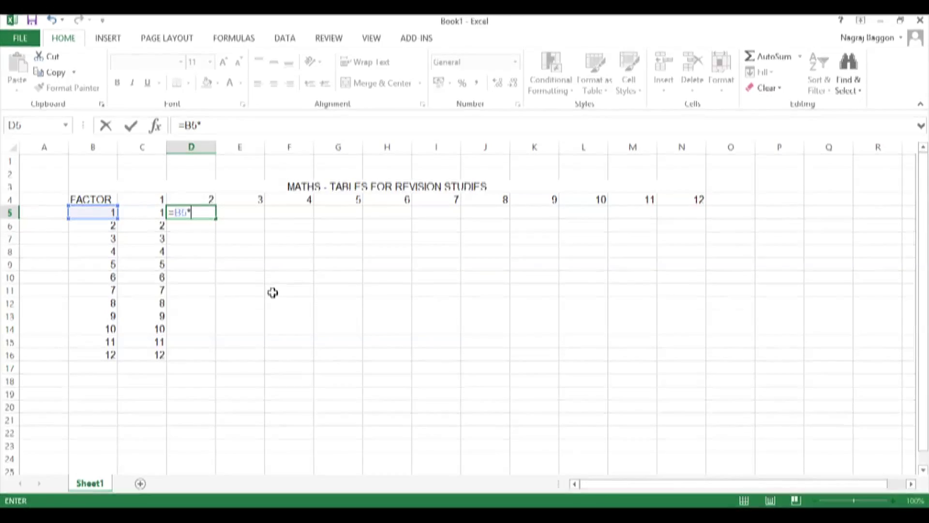
pyautogui.press('Up')
pyautogui.press('Return')
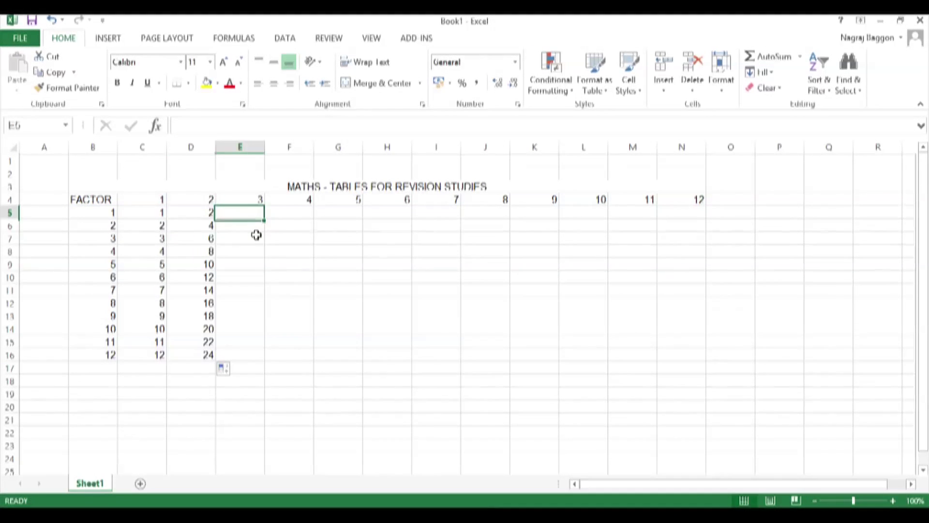
# - Redo the E5 formula with the header reference row-locked as E$4
pyautogui.press('Left')
pyautogui.press('Left')
pyautogui.write('*')
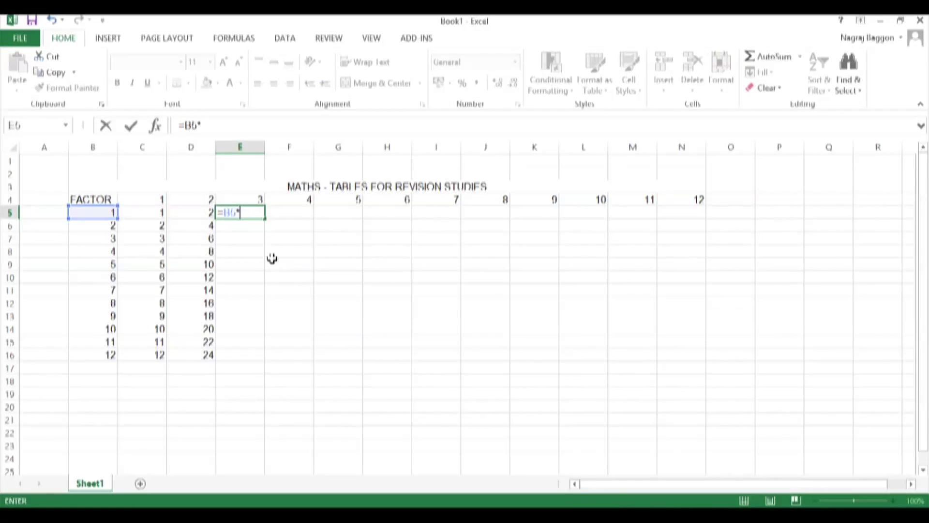
pyautogui.press('Return')
pyautogui.press('Up')
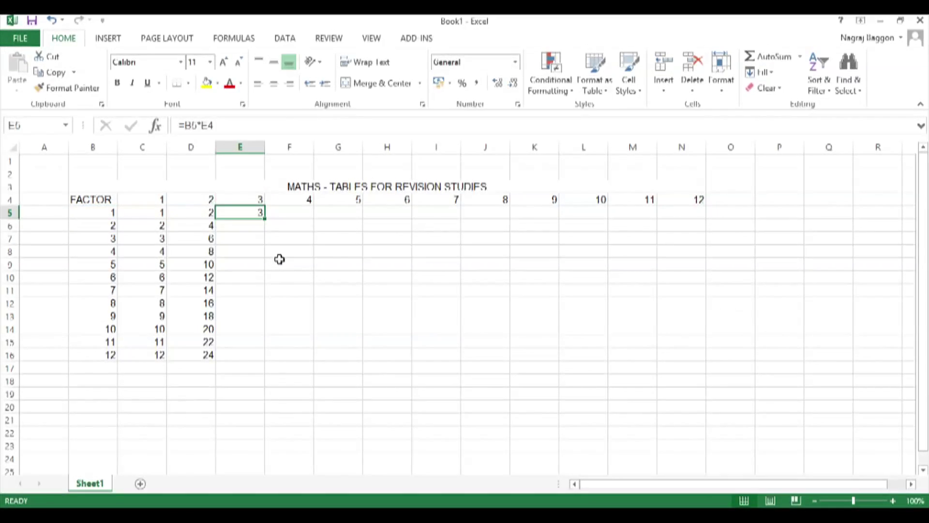
pyautogui.click(202, 124)
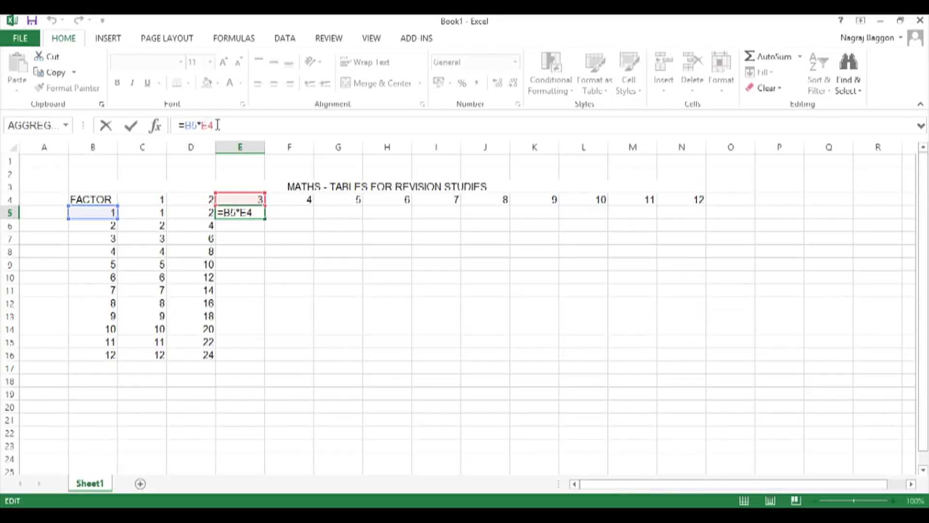
pyautogui.press('F4')
pyautogui.press('F4')
pyautogui.press('Return')
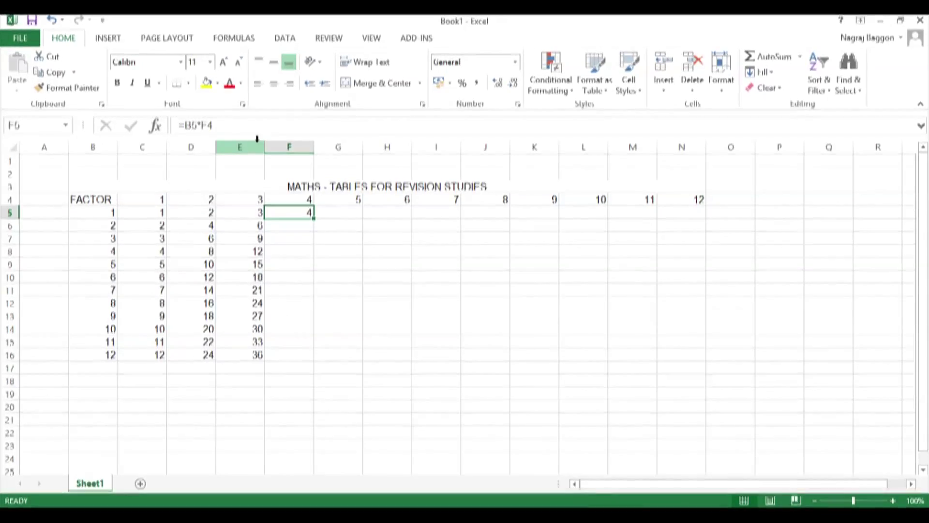
# - Make the header reference in the F5 formula absolute and fill it down to F16
pyautogui.click(206, 124)
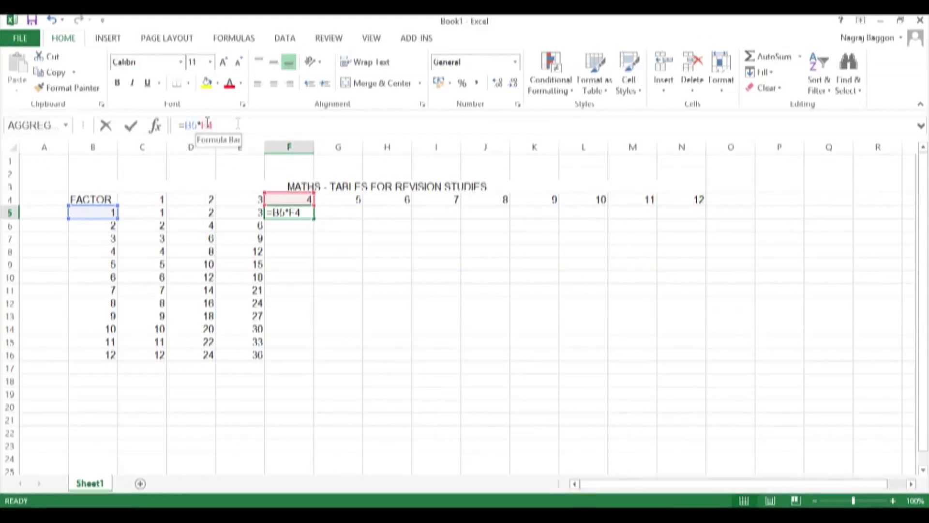
pyautogui.click(242, 123)
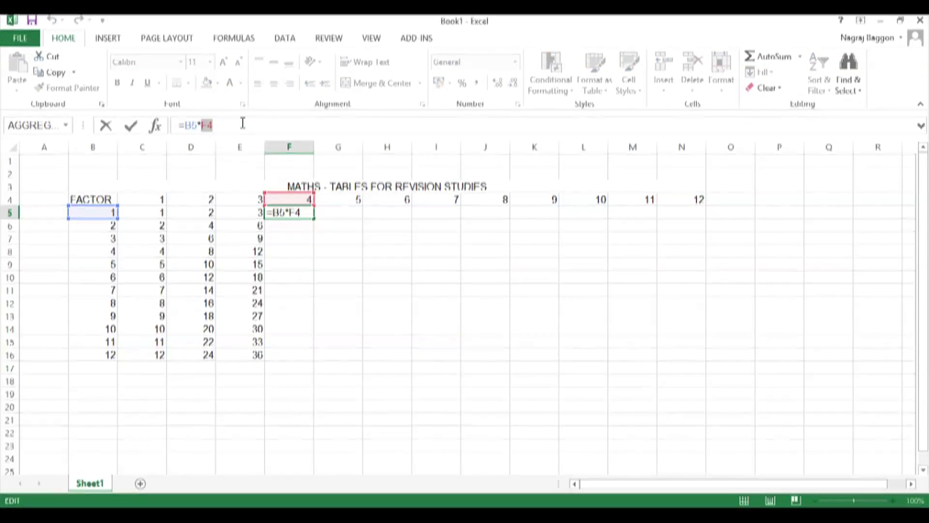
pyautogui.press('F4')
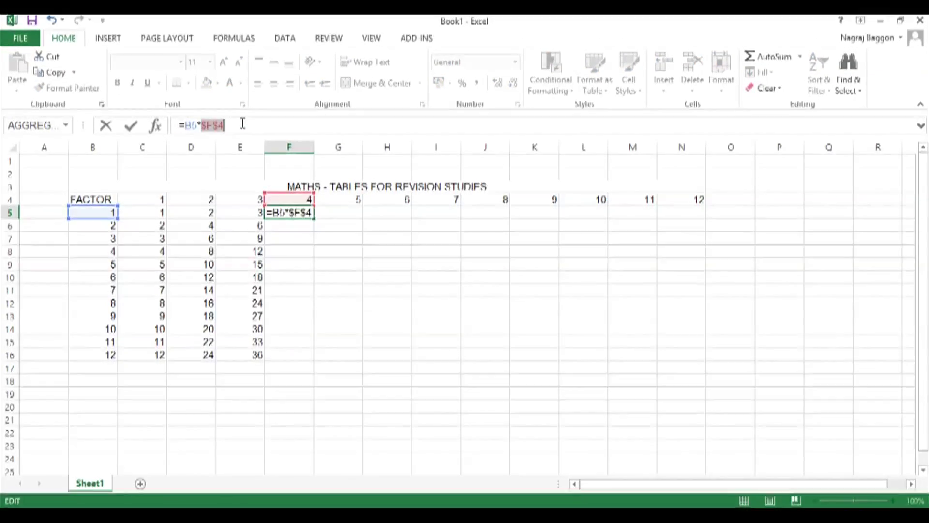
pyautogui.press('Return')
pyautogui.press('Up')
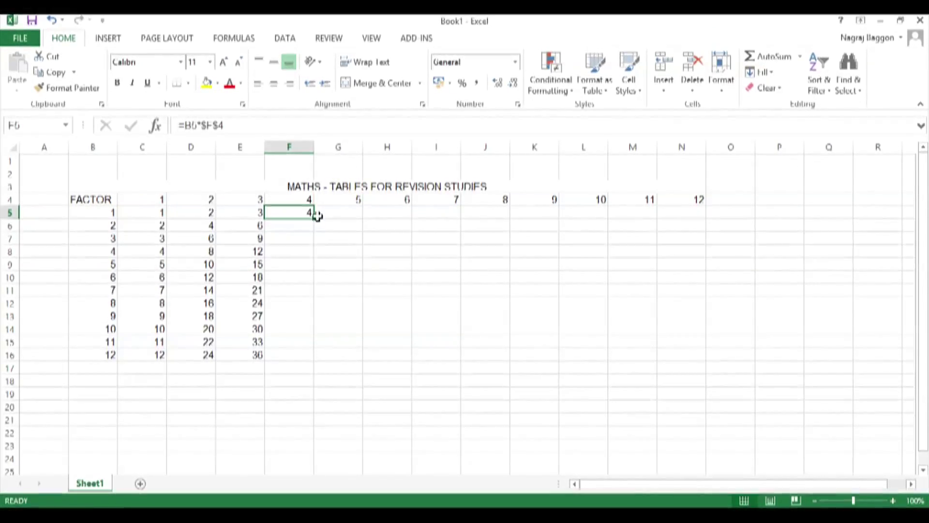
pyautogui.doubleClick(314, 219)
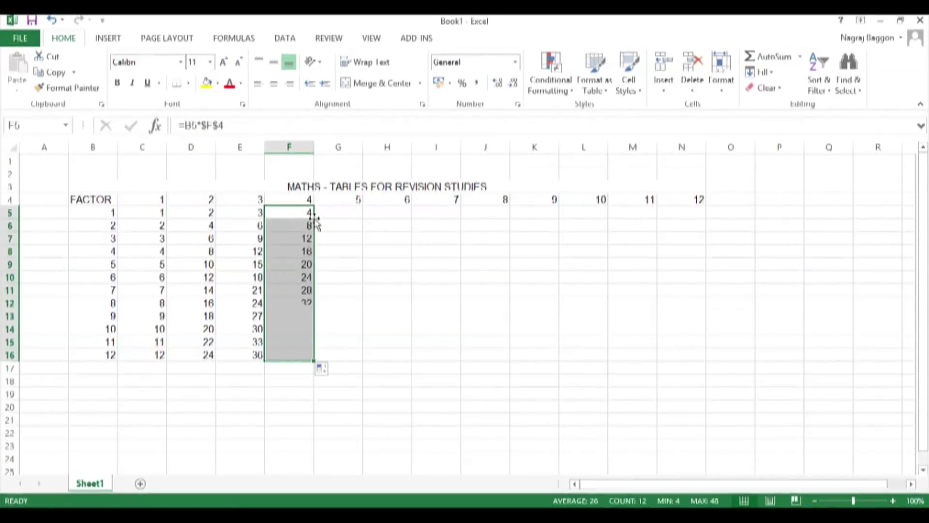
# - Enter =B5*$G$4 in G5 and fill it down to G16
pyautogui.click(321, 215)
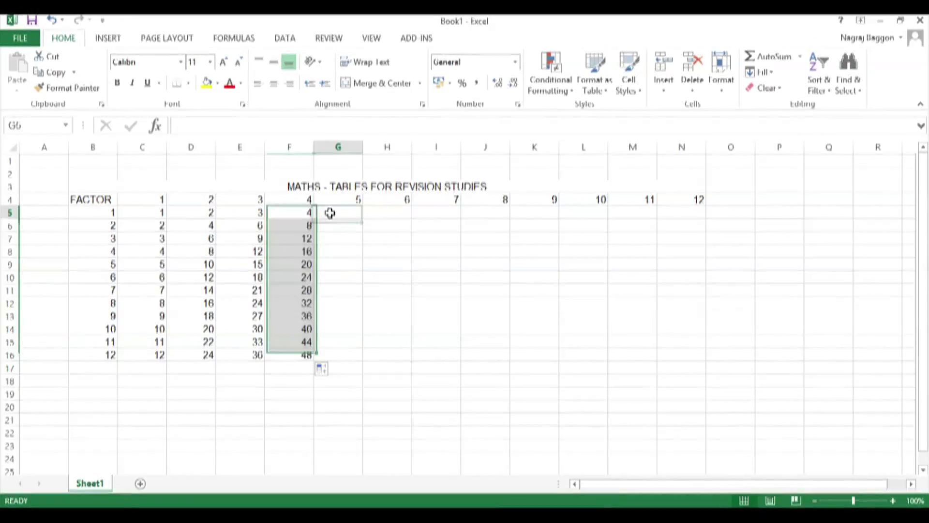
pyautogui.write('=')
pyautogui.press('Left')
pyautogui.press('Left')
pyautogui.press('Left')
pyautogui.press('Left')
pyautogui.press('Left')
pyautogui.write('*')
pyautogui.press('Up')
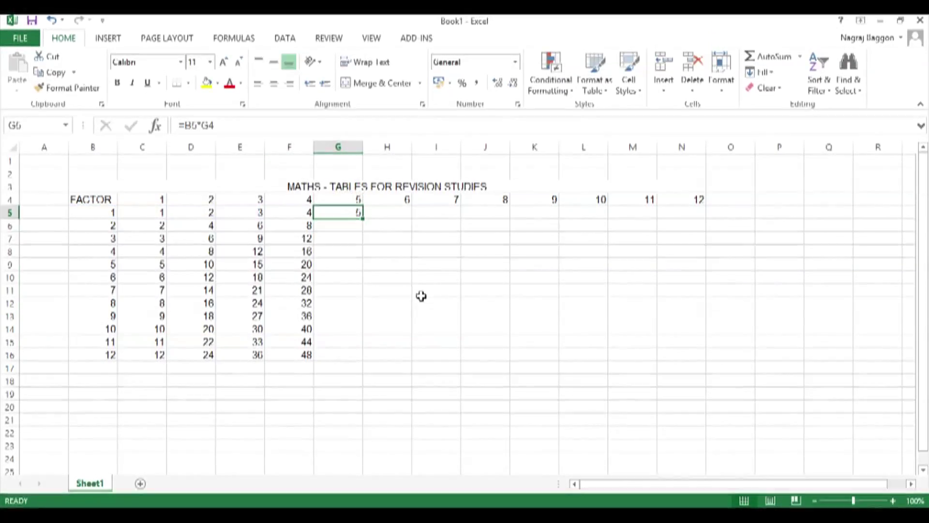
pyautogui.press('F4')
pyautogui.hotkey('ctrl', 'Return')
pyautogui.doubleClick(363, 217)
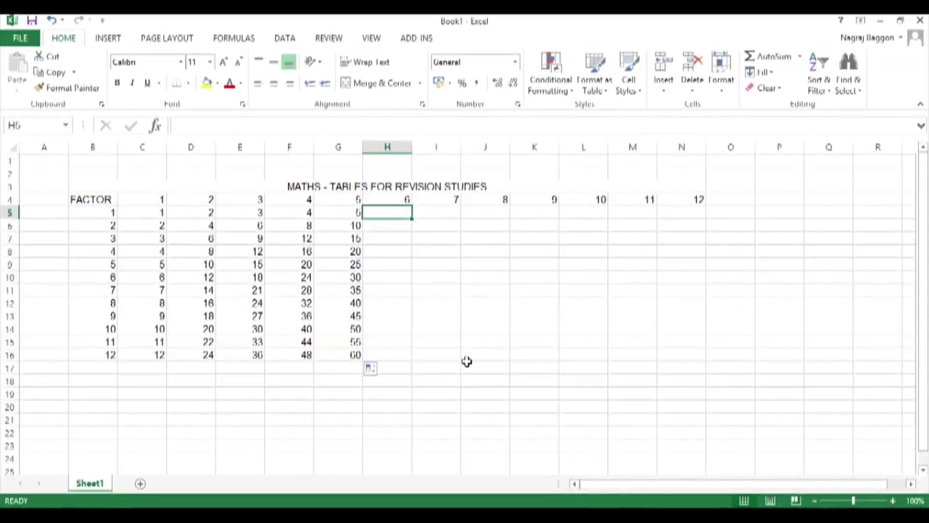
# - Enter the H5 formula with an absolute H4 reference and fill it down to H16
pyautogui.press('Right')
pyautogui.write('=')
pyautogui.press('Left')
pyautogui.press('Left')
pyautogui.press('Left')
pyautogui.press('Left')
pyautogui.press('Left')
pyautogui.press('Left')
pyautogui.write('*')
pyautogui.press('Up')
pyautogui.press('F4')
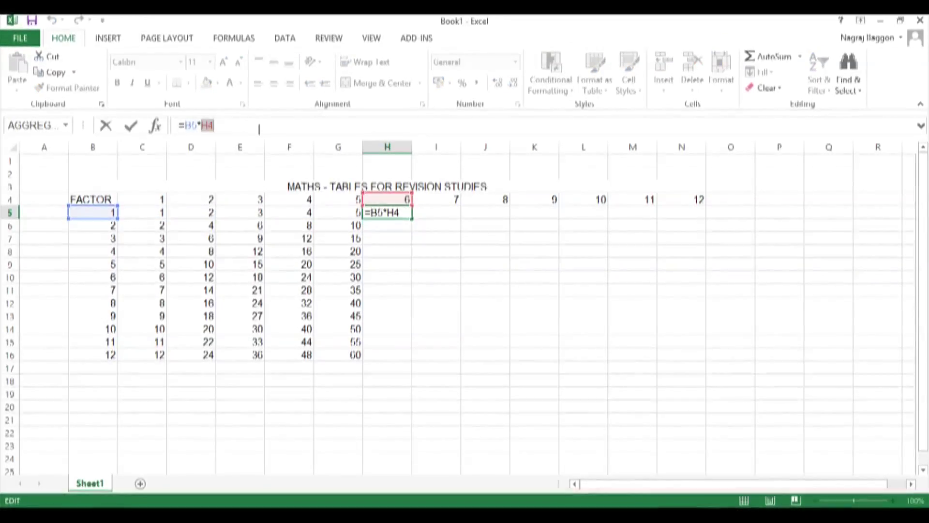
pyautogui.doubleClick(412, 219)
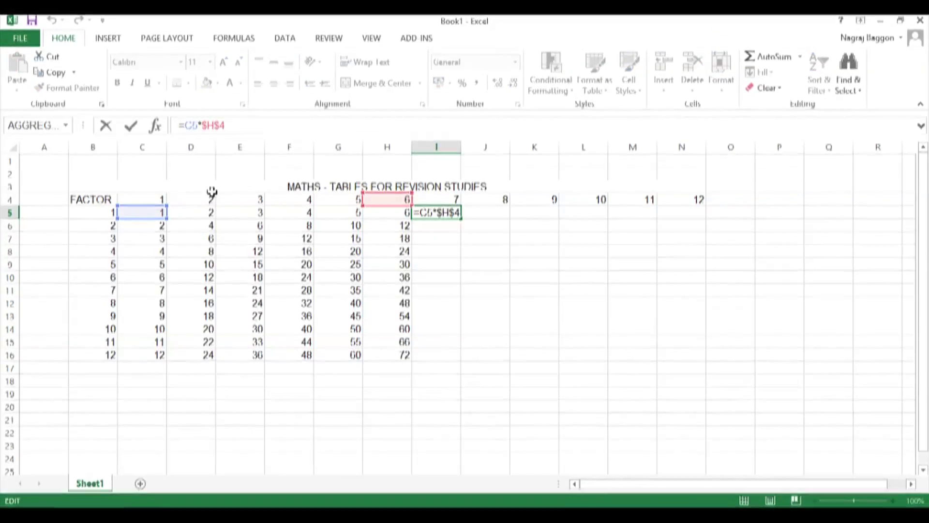
# - Adjust the I5 formula and copy the J5 formula into K5
pyautogui.click(213, 125)
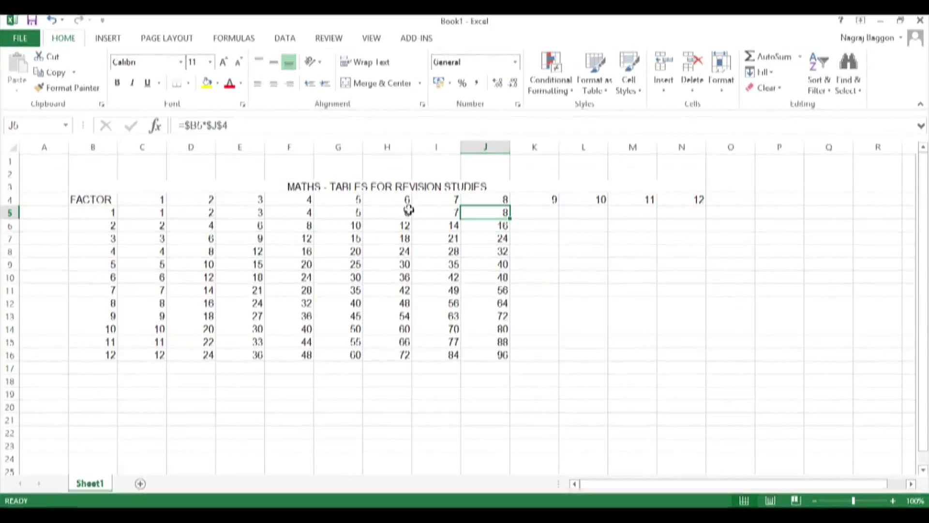
pyautogui.hotkey('ctrl', 'c')
pyautogui.press('Right')
pyautogui.hotkey('ctrl', 'v')
# - Fill the K5 formula across to N5 and correct L5's header reference to L$4
pyautogui.click(218, 126)
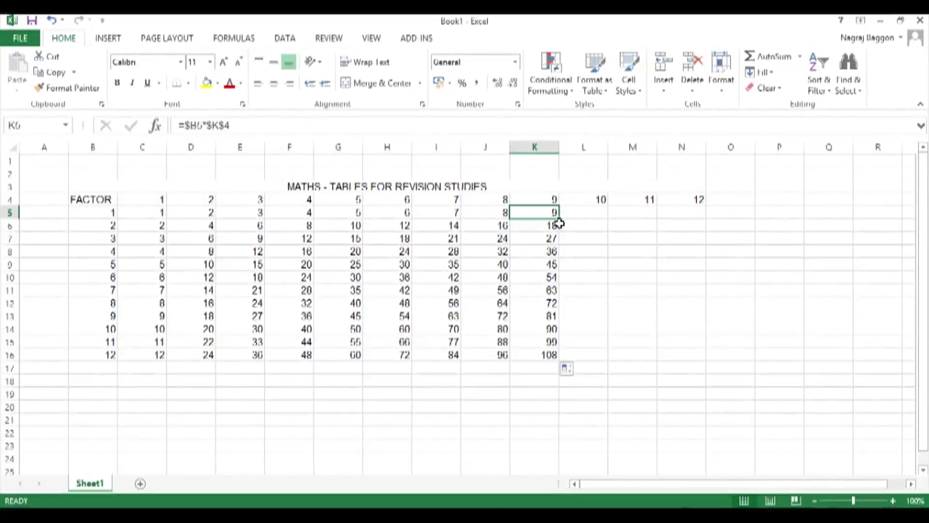
pyautogui.moveTo(558, 219); pyautogui.dragTo(696, 213)
pyautogui.click(583, 212)
pyautogui.click(219, 126)
pyautogui.write('L$4')
pyautogui.press('Return')
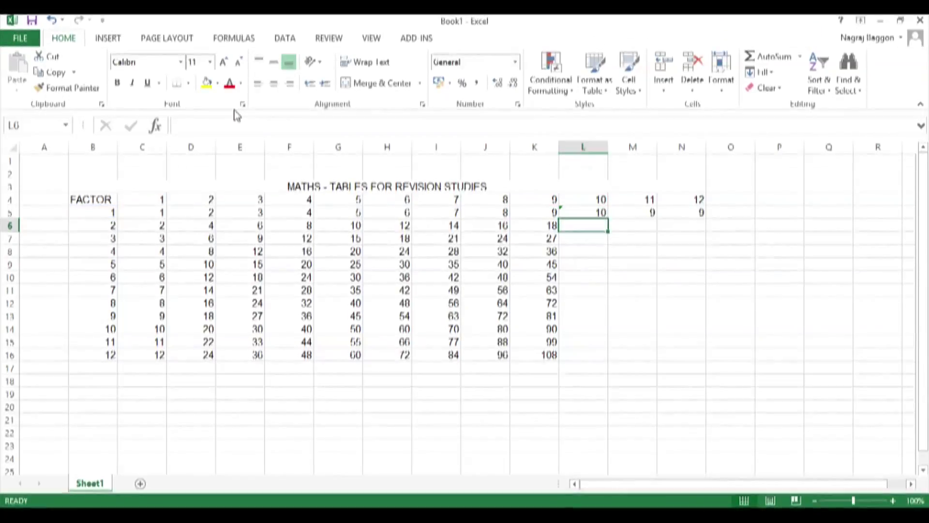
pyautogui.press('Up')
pyautogui.press('Right')
# - Correct the column letters to M and N in M5 and N5, then fill L5:N5 down to row 16
pyautogui.click(219, 125)
pyautogui.press('BackSpace')
pyautogui.write('M')
pyautogui.press('Tab')
pyautogui.click(219, 125)
pyautogui.press('BackSpace')
pyautogui.write('N')
pyautogui.moveTo(583, 212); pyautogui.dragTo(691, 213)
pyautogui.doubleClick(706, 218)
pyautogui.click(387, 264)
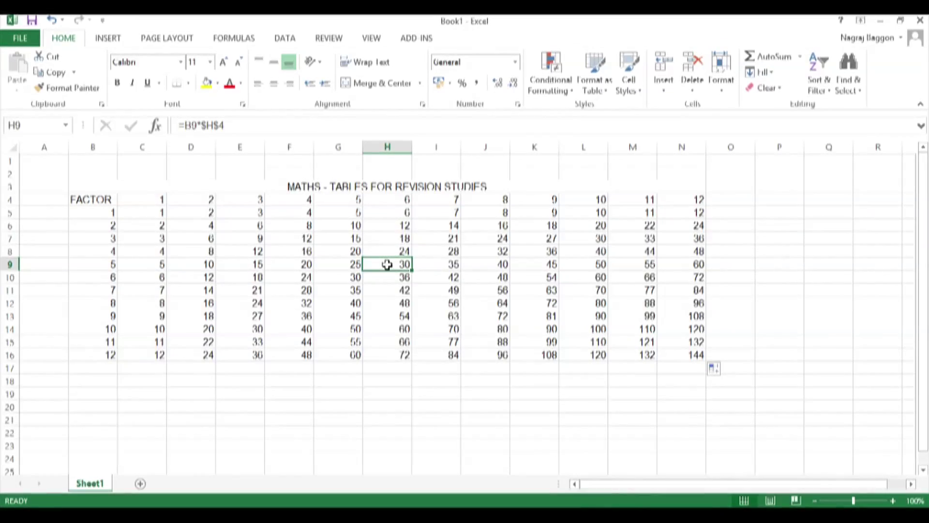
# - Apply All Borders to B3:N16 and a thick box border around the title
pyautogui.moveTo(118, 184); pyautogui.dragTo(113, 355)
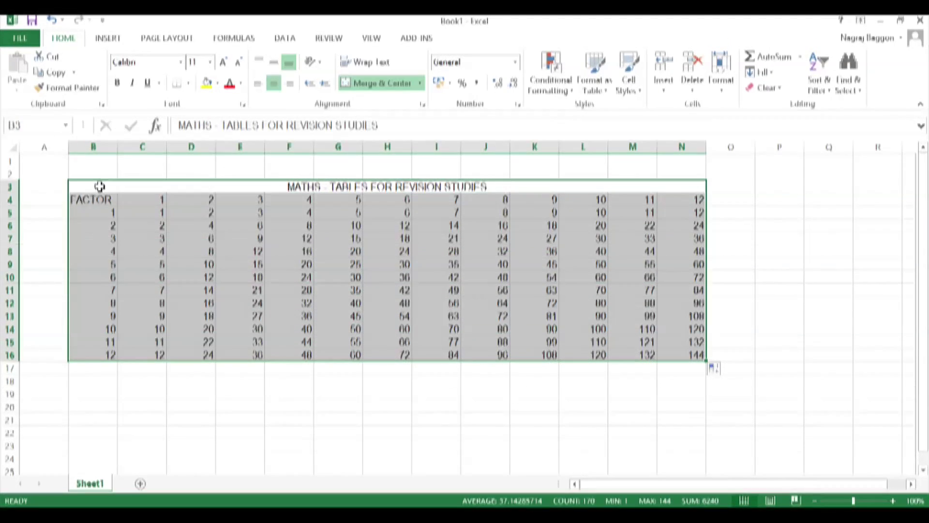
pyautogui.click(188, 83)
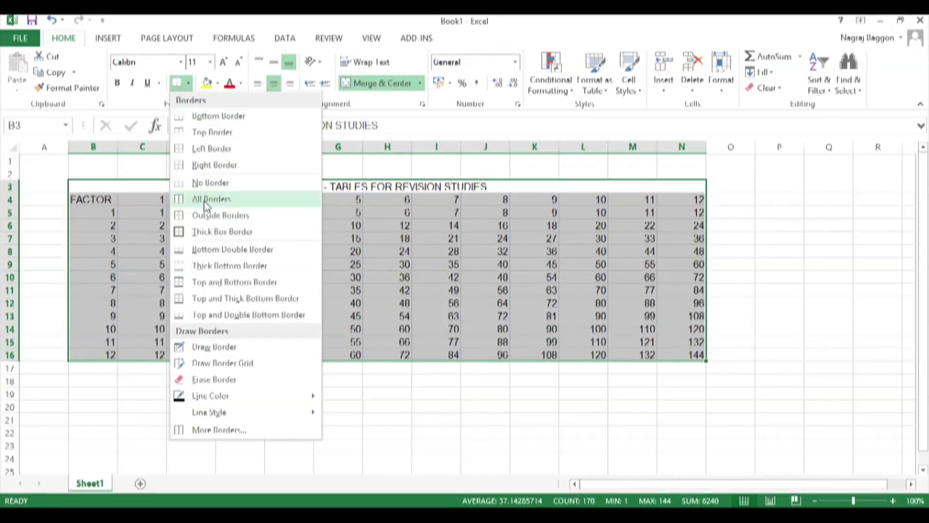
pyautogui.click(204, 201)
pyautogui.click(238, 190)
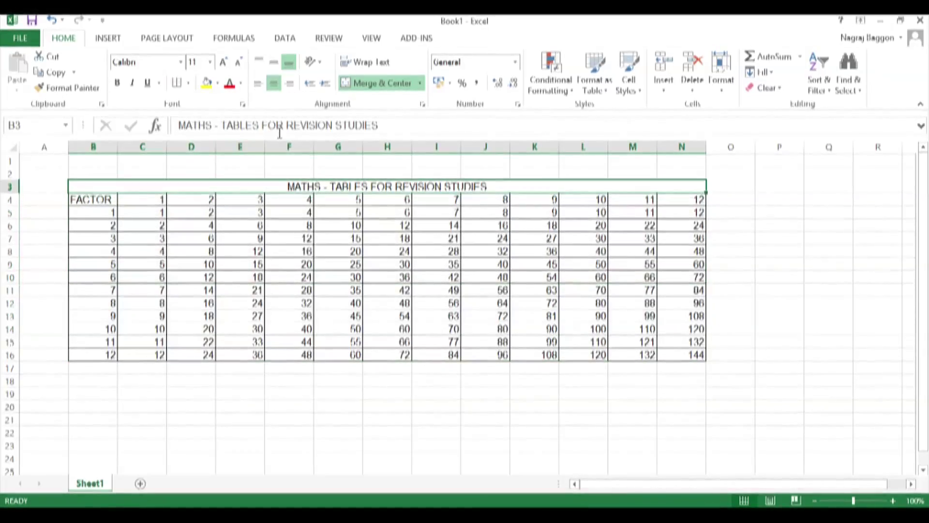
pyautogui.click(187, 82)
pyautogui.click(184, 231)
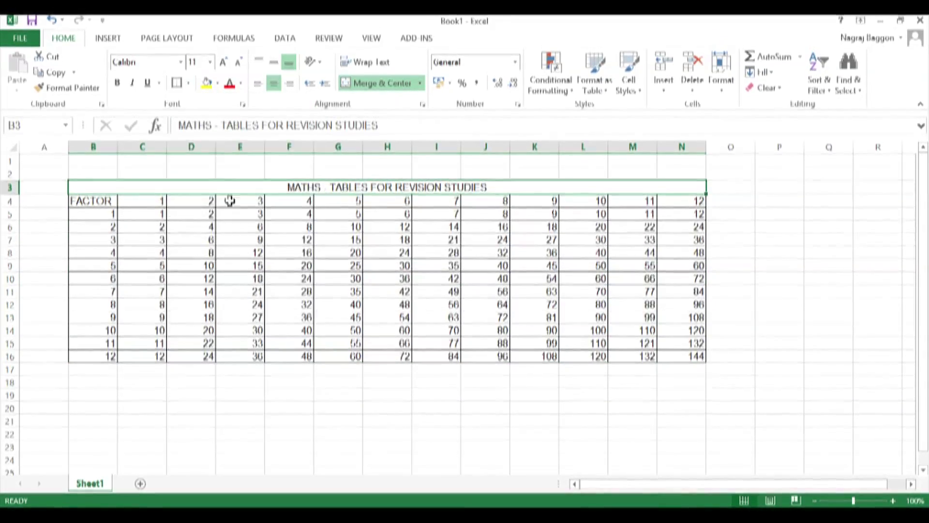
# - Shade the title, factor column B4:B16 and header row C4:N4 light blue in bold italic
pyautogui.click(218, 82)
pyautogui.click(257, 127)
pyautogui.click(117, 82)
pyautogui.click(130, 83)
pyautogui.moveTo(87, 201); pyautogui.dragTo(92, 356)
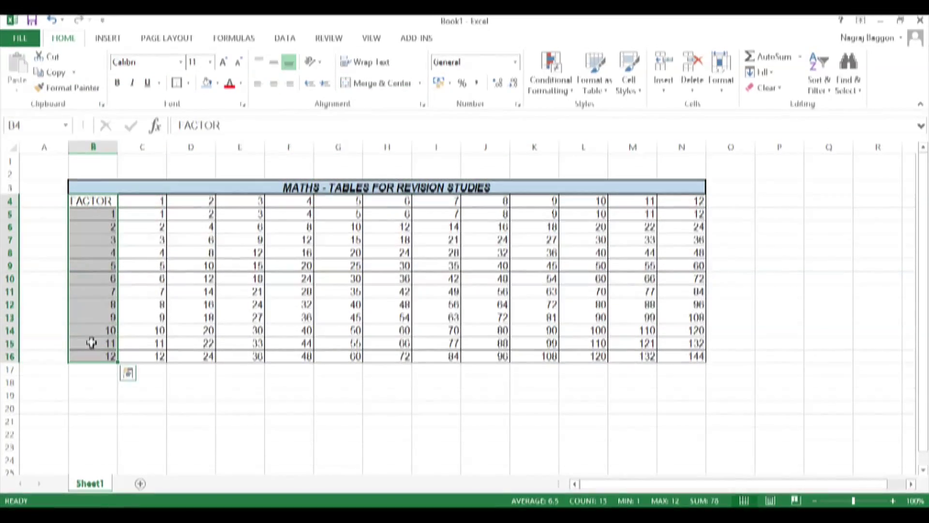
pyautogui.click(206, 83)
pyautogui.click(117, 83)
pyautogui.click(132, 83)
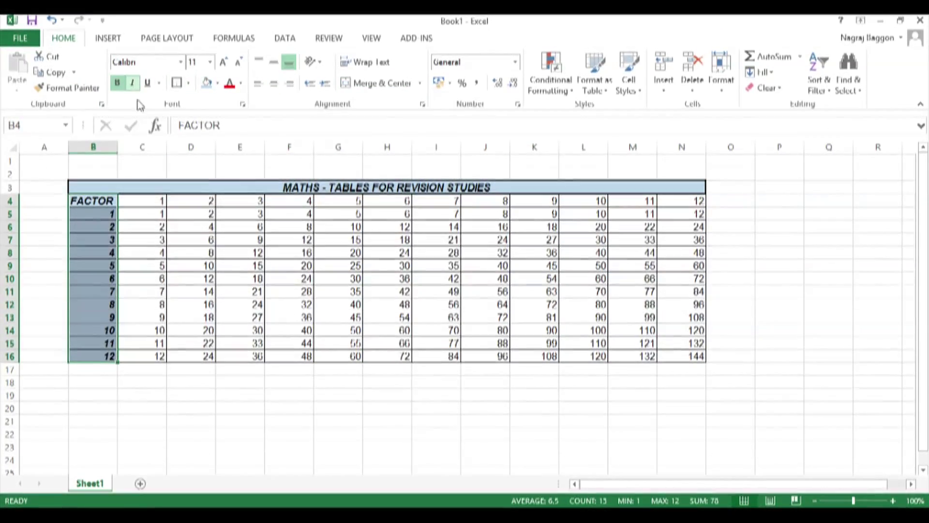
pyautogui.moveTo(145, 201); pyautogui.dragTo(684, 208)
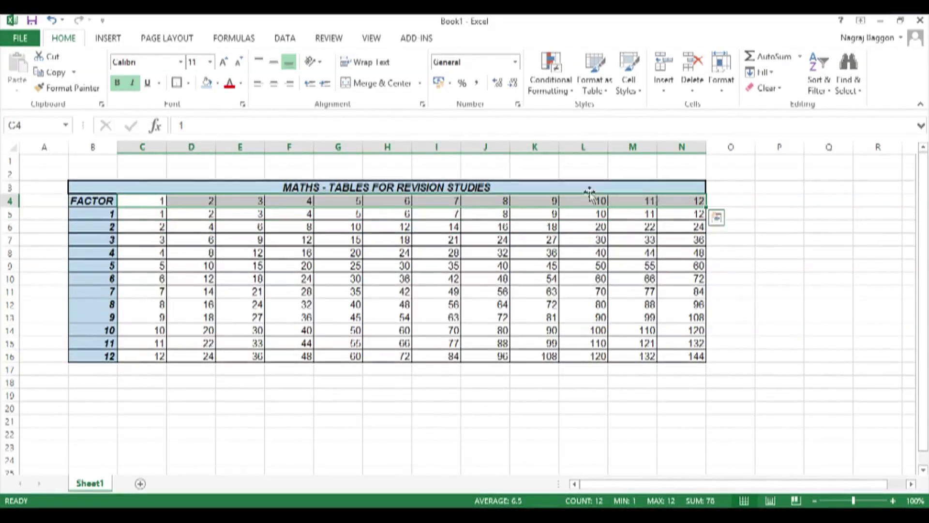
pyautogui.click(207, 83)
pyautogui.click(117, 82)
pyautogui.click(149, 216)
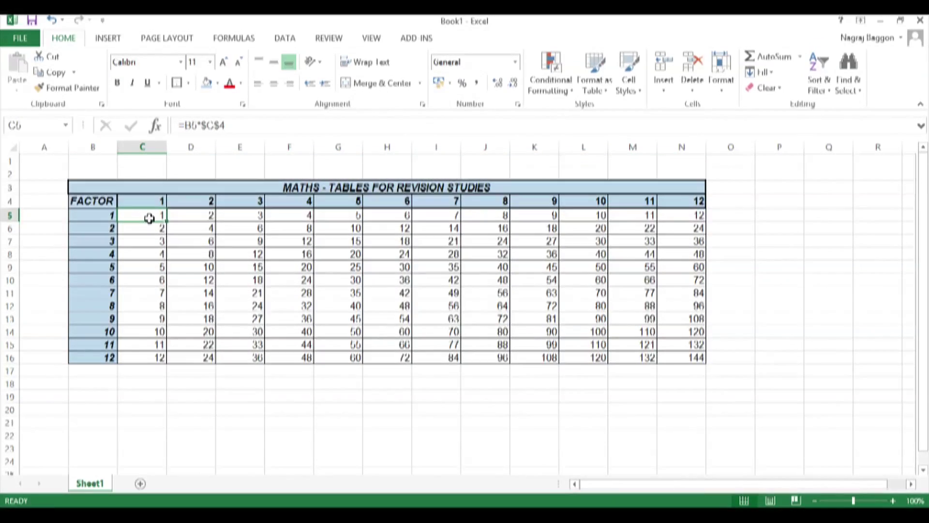